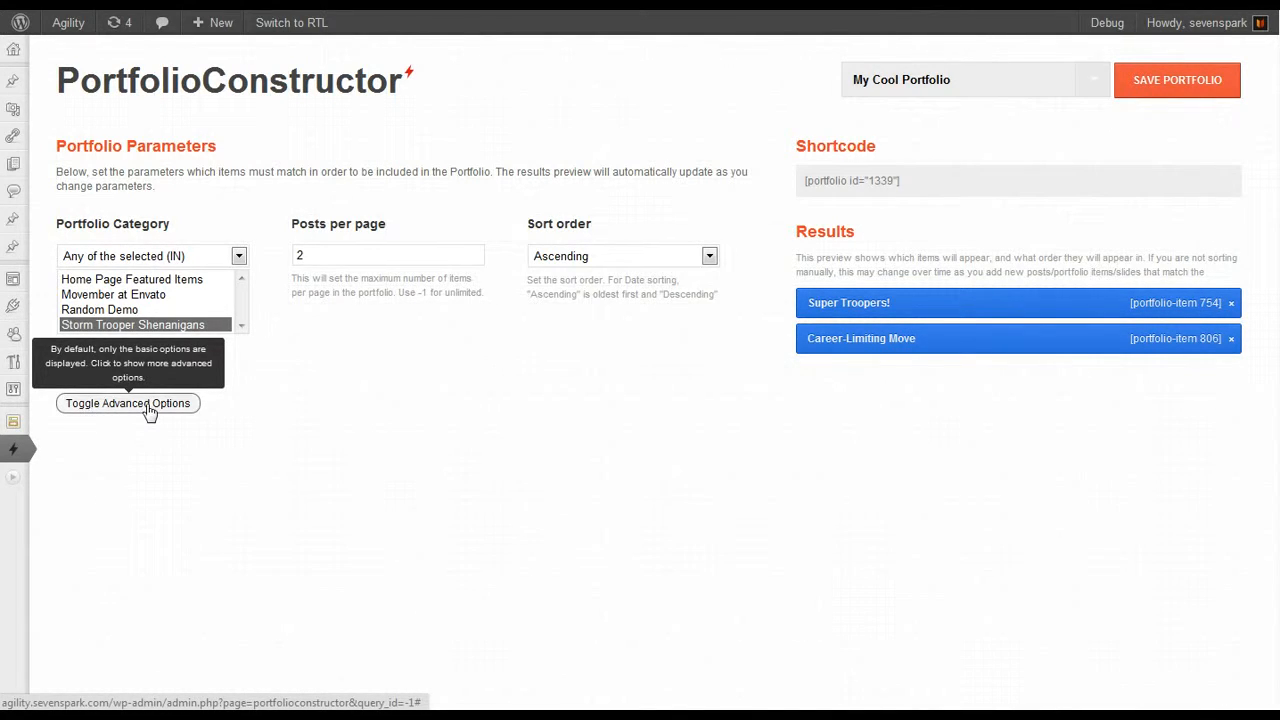
# Reveal the advanced portfolio options and set the post type to Post with -1 posts per page.
pyautogui.click(149, 410)
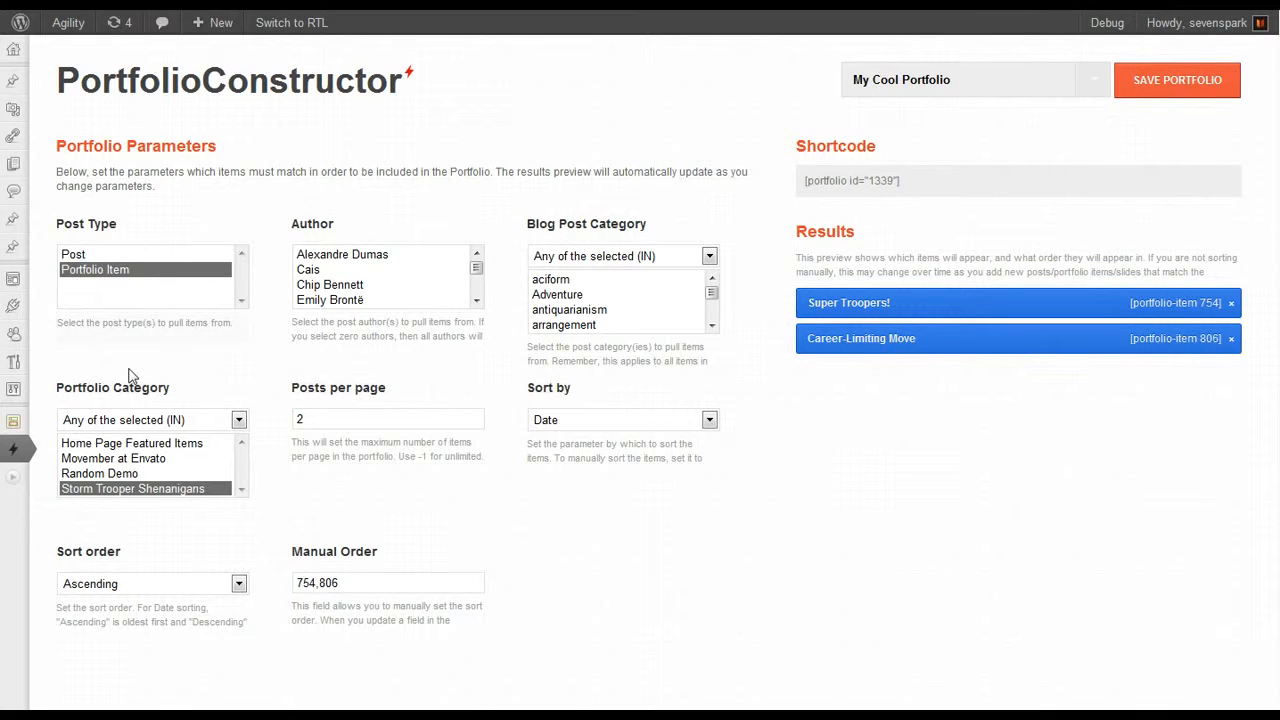
pyautogui.click(84, 257)
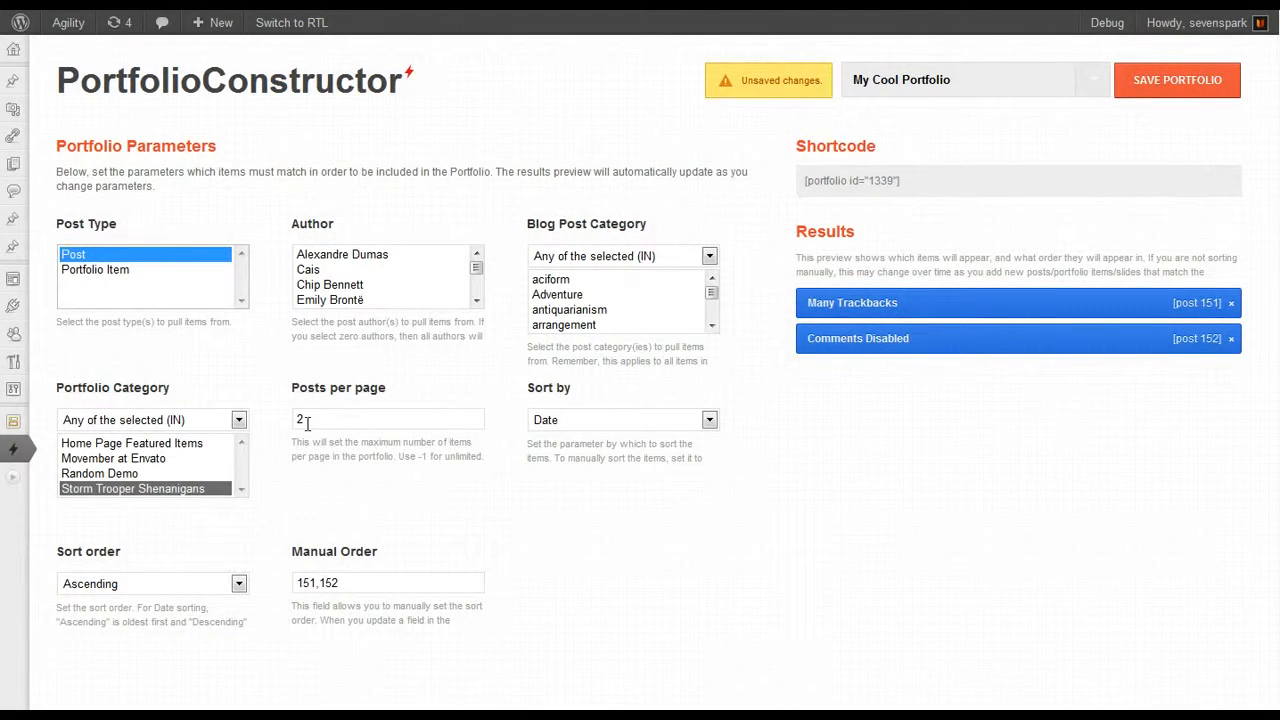
pyautogui.doubleClick(307, 422)
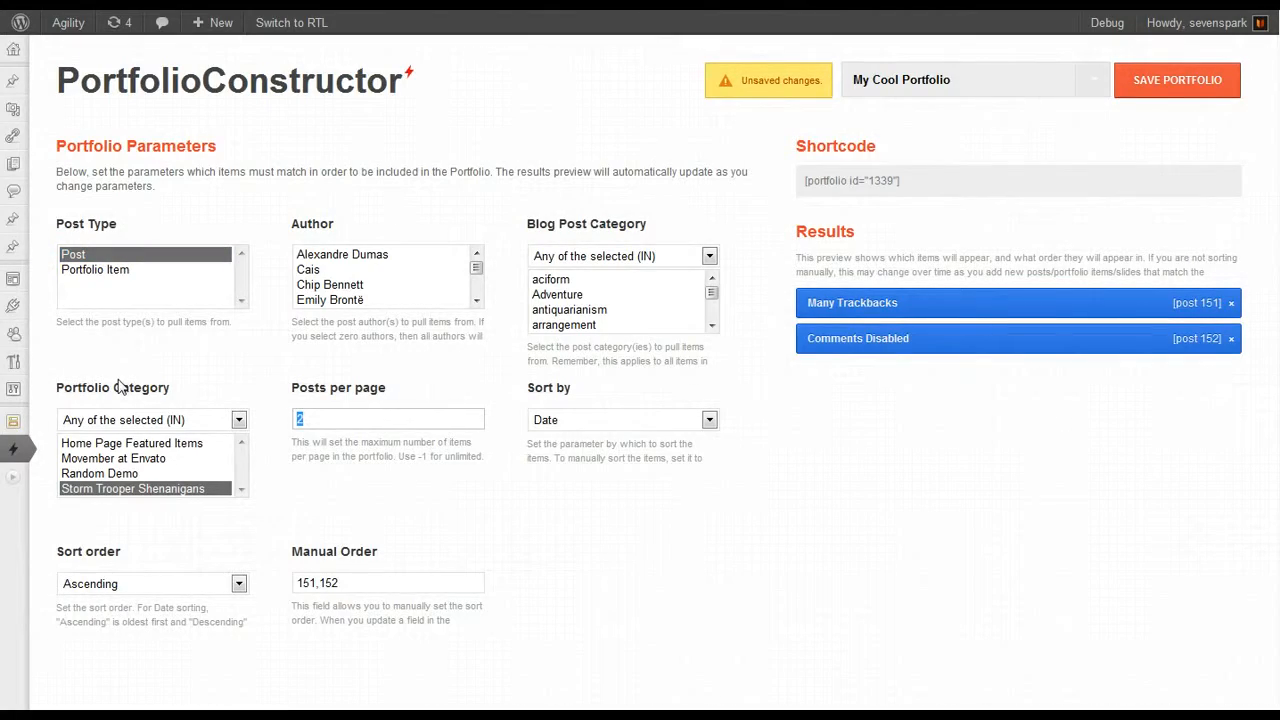
pyautogui.press('Tab')
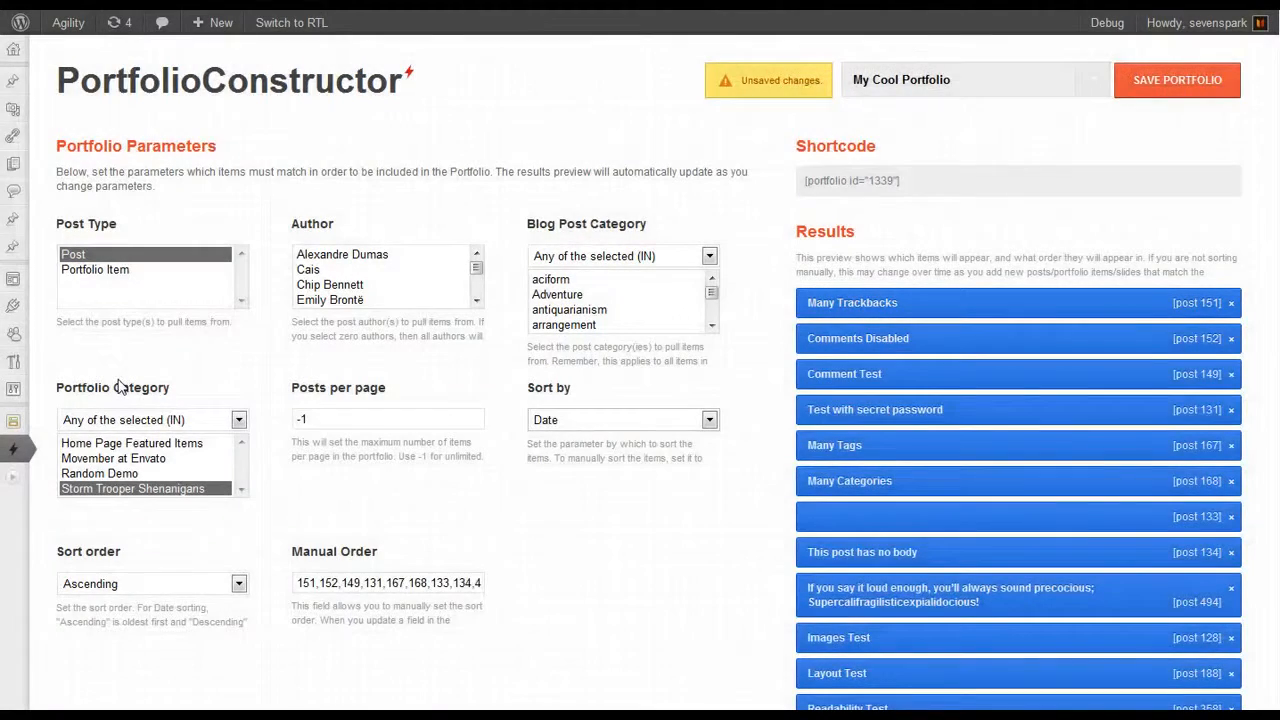
pyautogui.scroll(-5, 929, 426)
pyautogui.scroll(5, 900, 426)
# Filter the posts by author Emily Brontë, clear that filter, and filter by the Adventure blog post category instead.
pyautogui.click(336, 300)
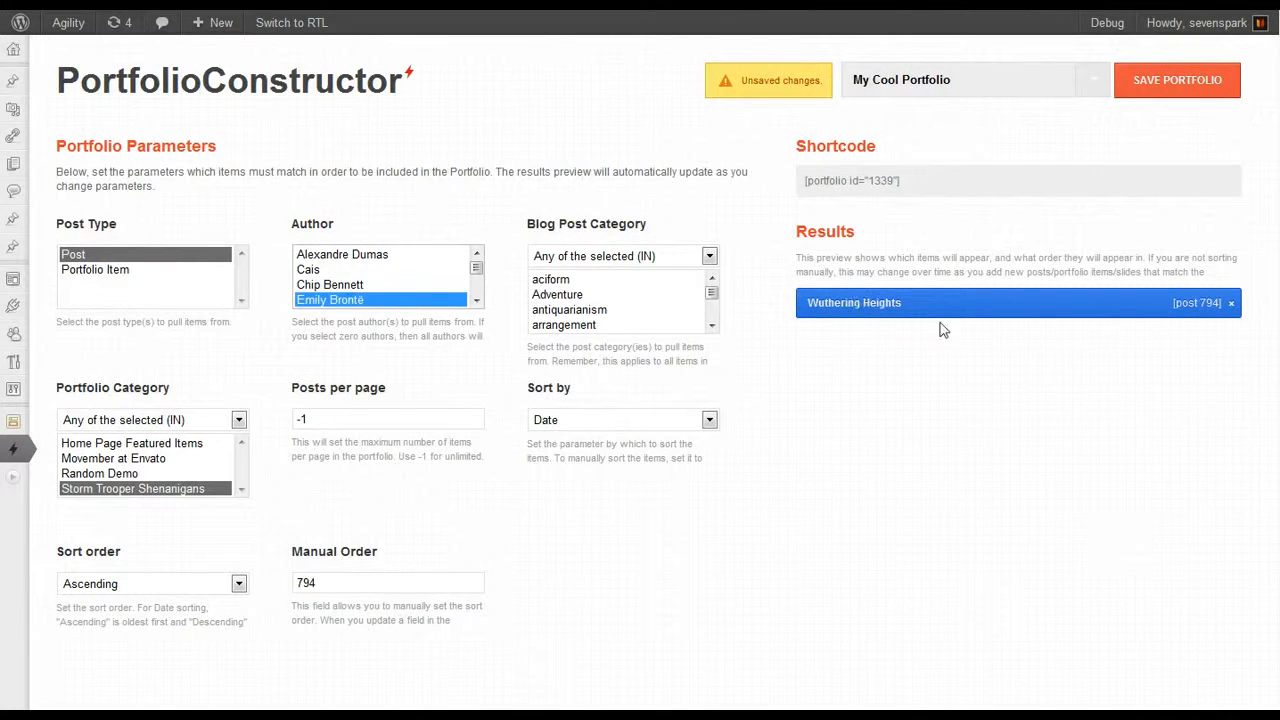
pyautogui.keyDown('ctrl'); pyautogui.click(331, 301); pyautogui.keyUp('ctrl')
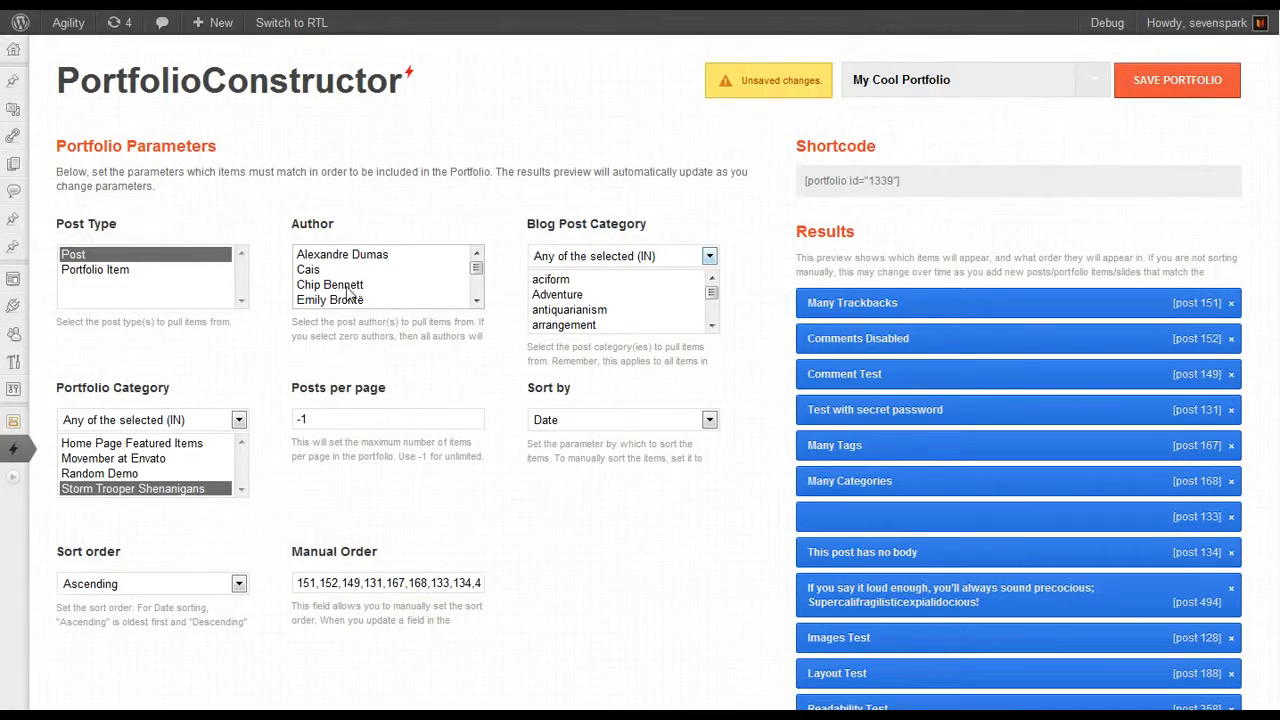
pyautogui.click(547, 295)
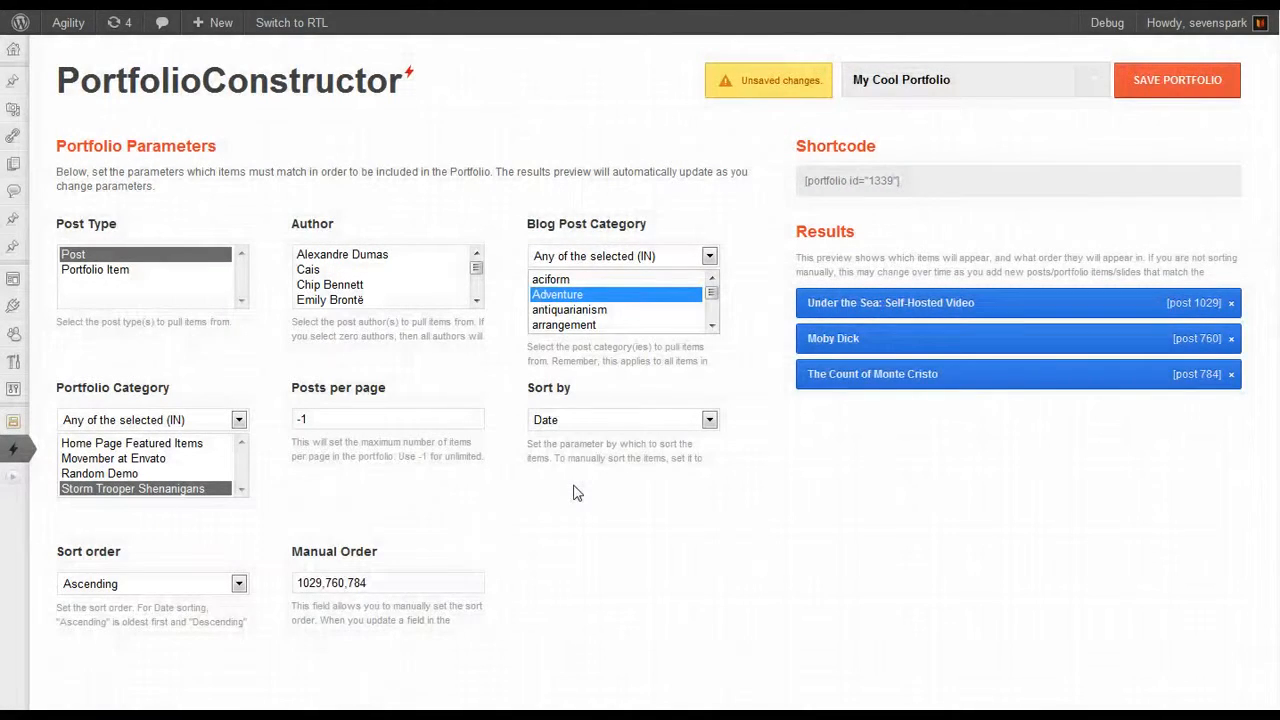
# Include both Post and Portfolio Item as post types, and clear the Storm Trooper Shenanigans and Adventure category filters.
pyautogui.click(114, 257)
pyautogui.keyDown('ctrl'); pyautogui.click(114, 269); pyautogui.keyUp('ctrl')
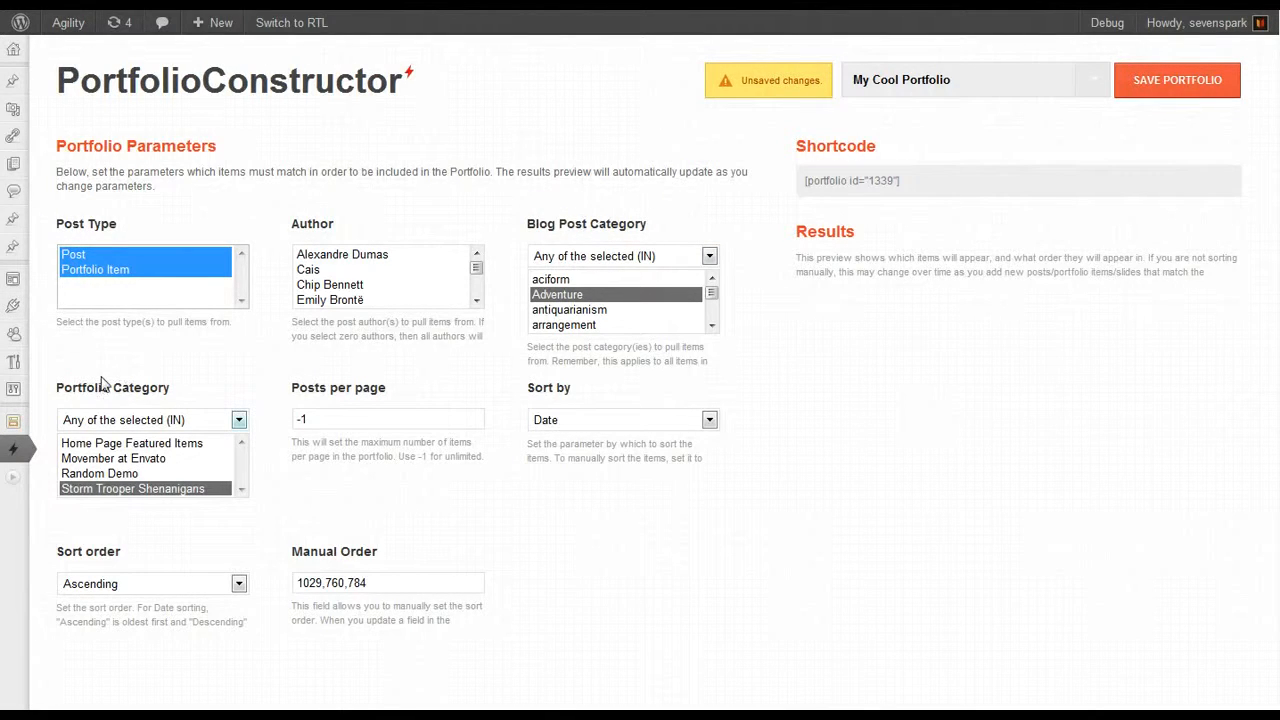
pyautogui.keyDown('ctrl'); pyautogui.click(122, 490); pyautogui.keyUp('ctrl')
pyautogui.keyDown('ctrl'); pyautogui.click(558, 296); pyautogui.keyUp('ctrl')
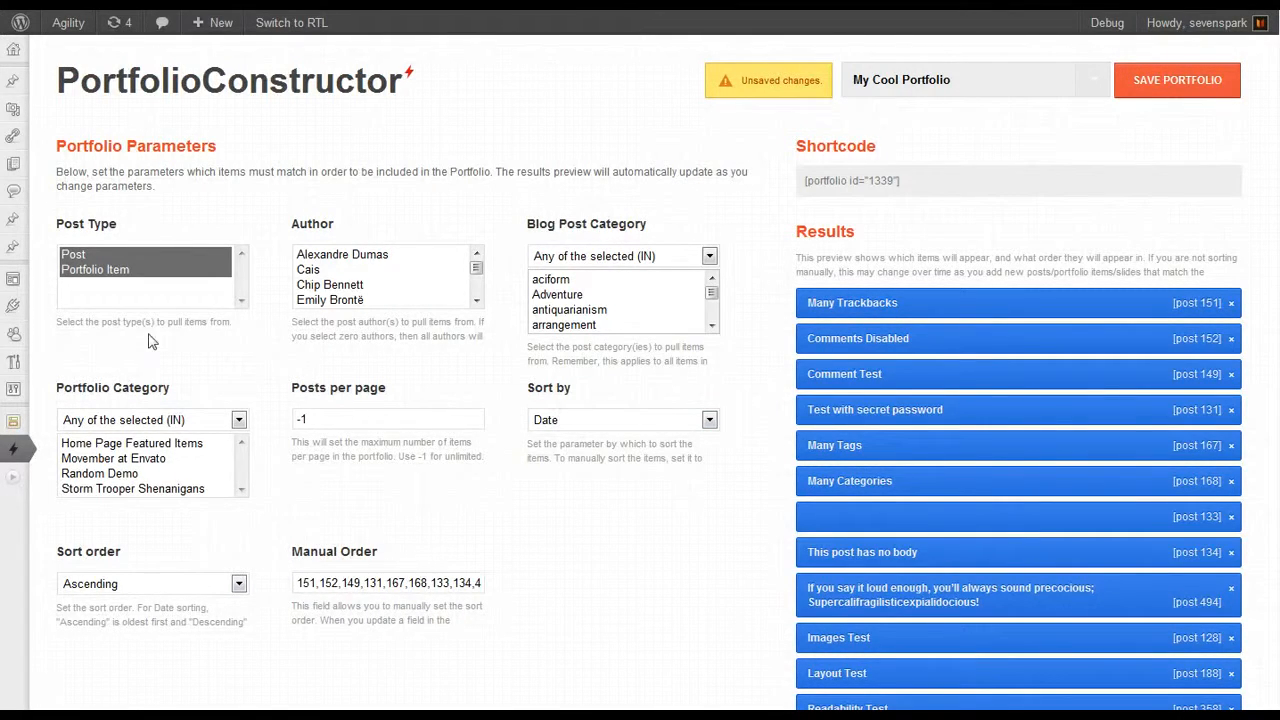
# Limit the portfolio to the Portfolio Item post type in the Storm Trooper Shenanigans category.
pyautogui.click(95, 269)
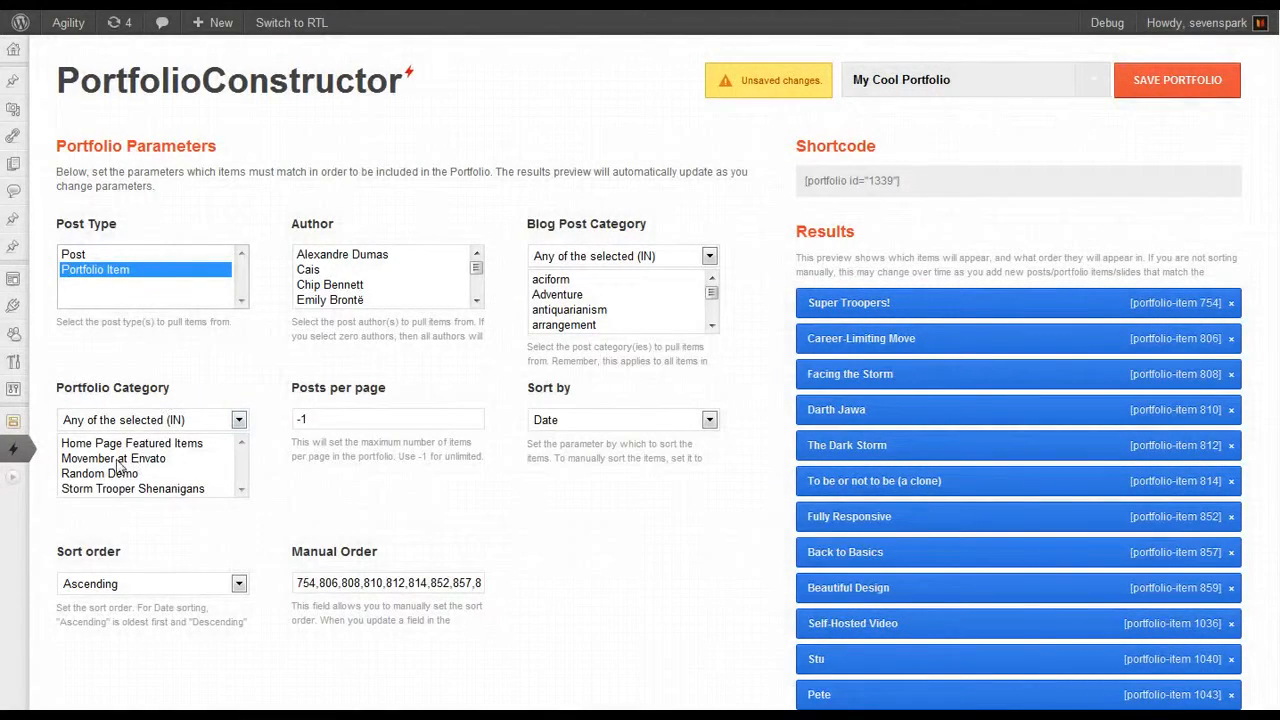
pyautogui.click(134, 490)
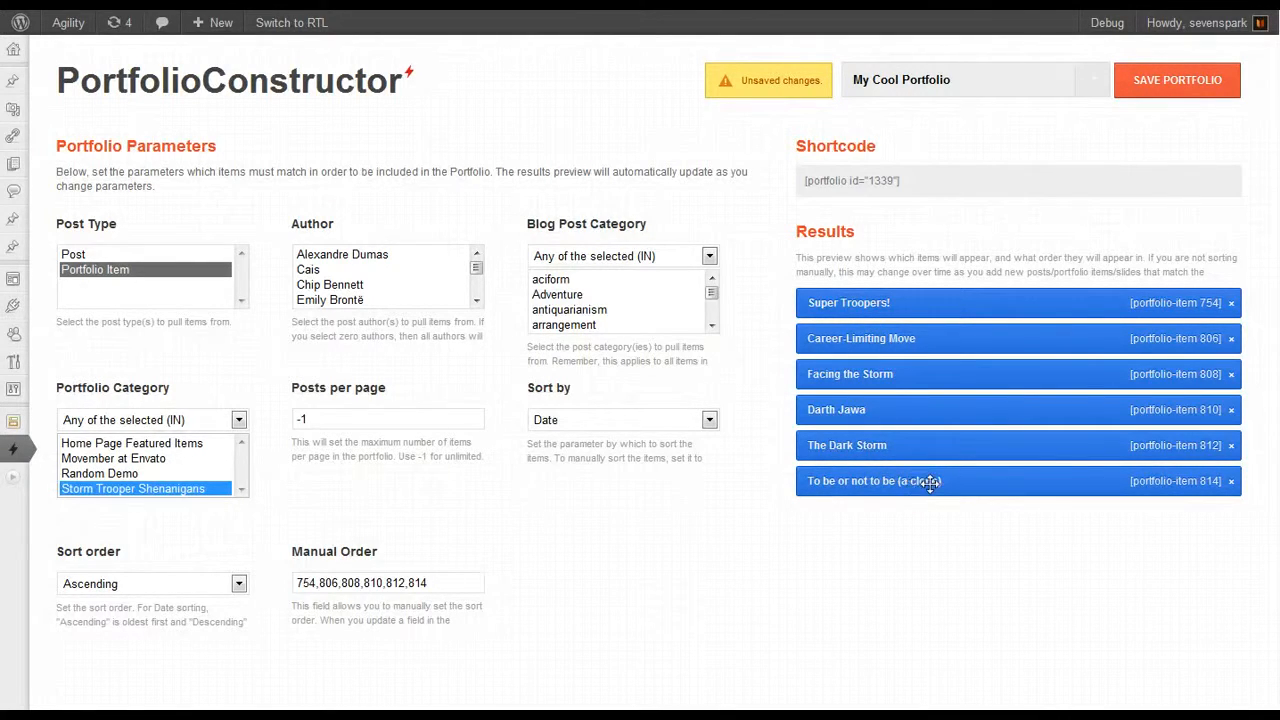
# Move "To be or not to be (a clone)" to the first place in the results and inspect the sorting settings and manual order IDs.
pyautogui.moveTo(903, 484); pyautogui.dragTo(902, 292)
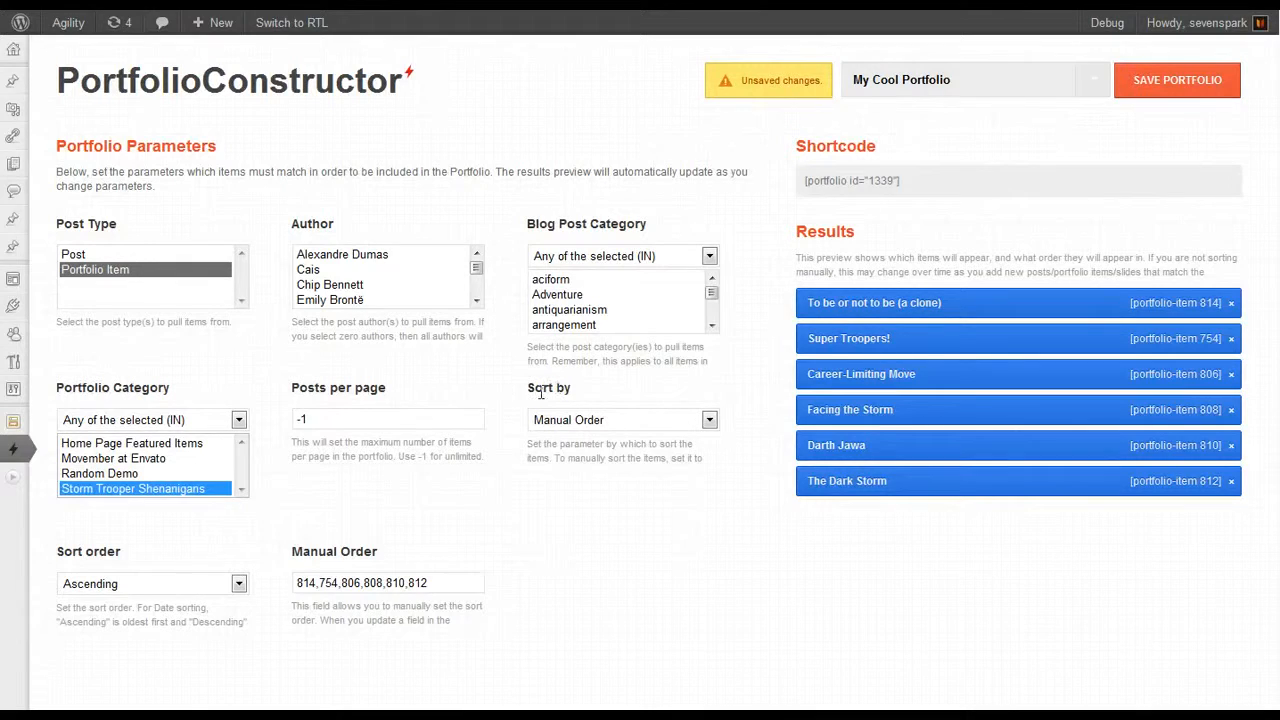
pyautogui.click(580, 427)
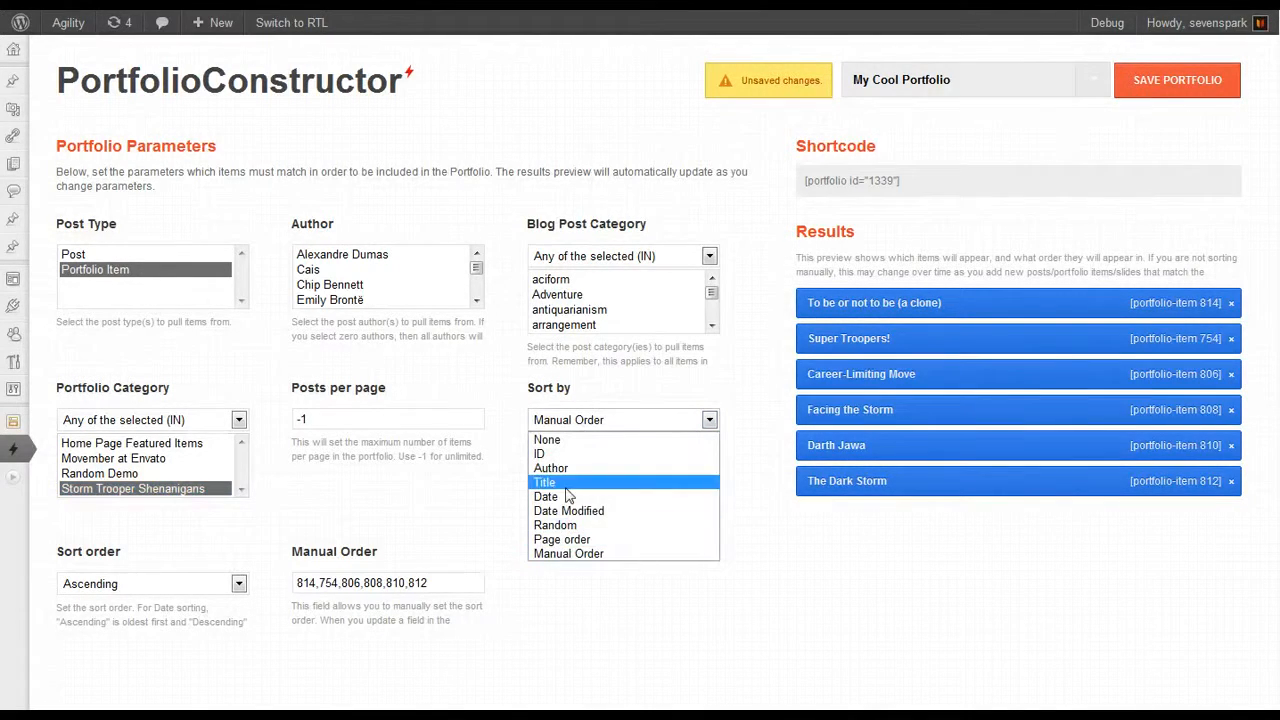
pyautogui.click(602, 426)
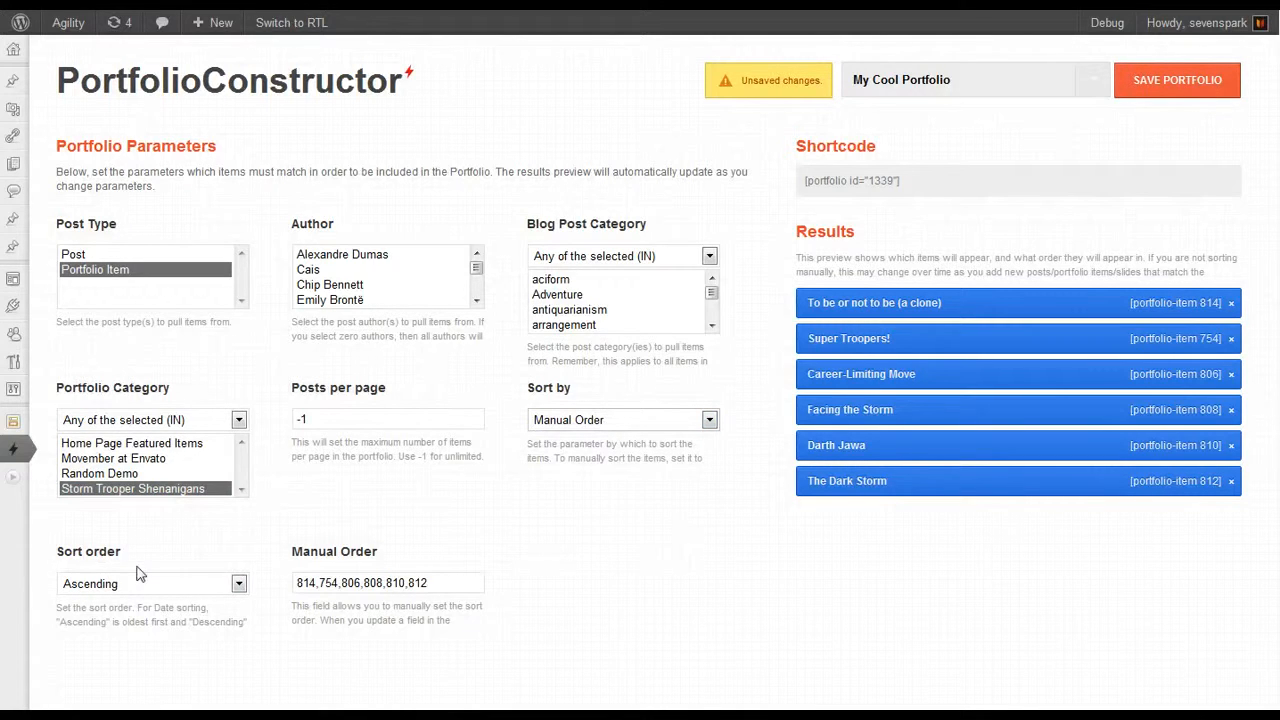
pyautogui.moveTo(462, 582); pyautogui.dragTo(282, 580)
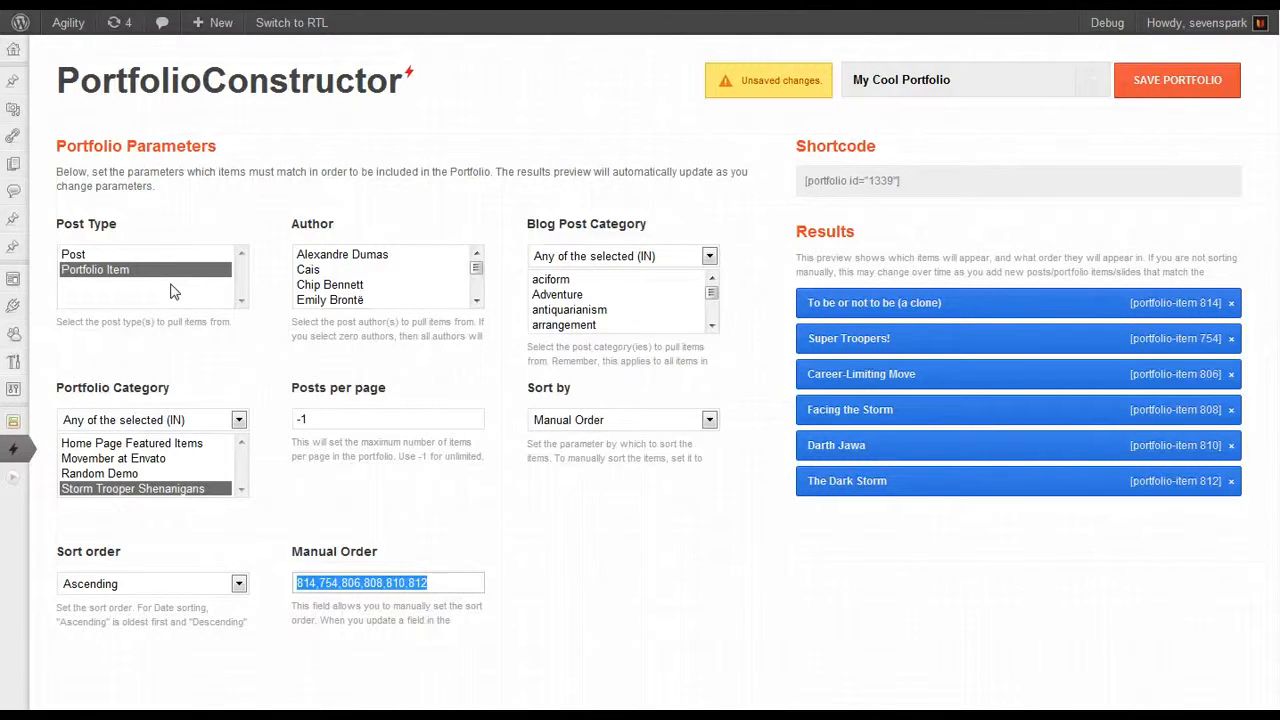
pyautogui.click(428, 582)
pyautogui.moveTo(430, 582); pyautogui.dragTo(278, 583)
# Switch the post type to Post and back to Portfolio Item under manual ordering, and repeat the switch with sorting set to Date.
pyautogui.click(98, 256)
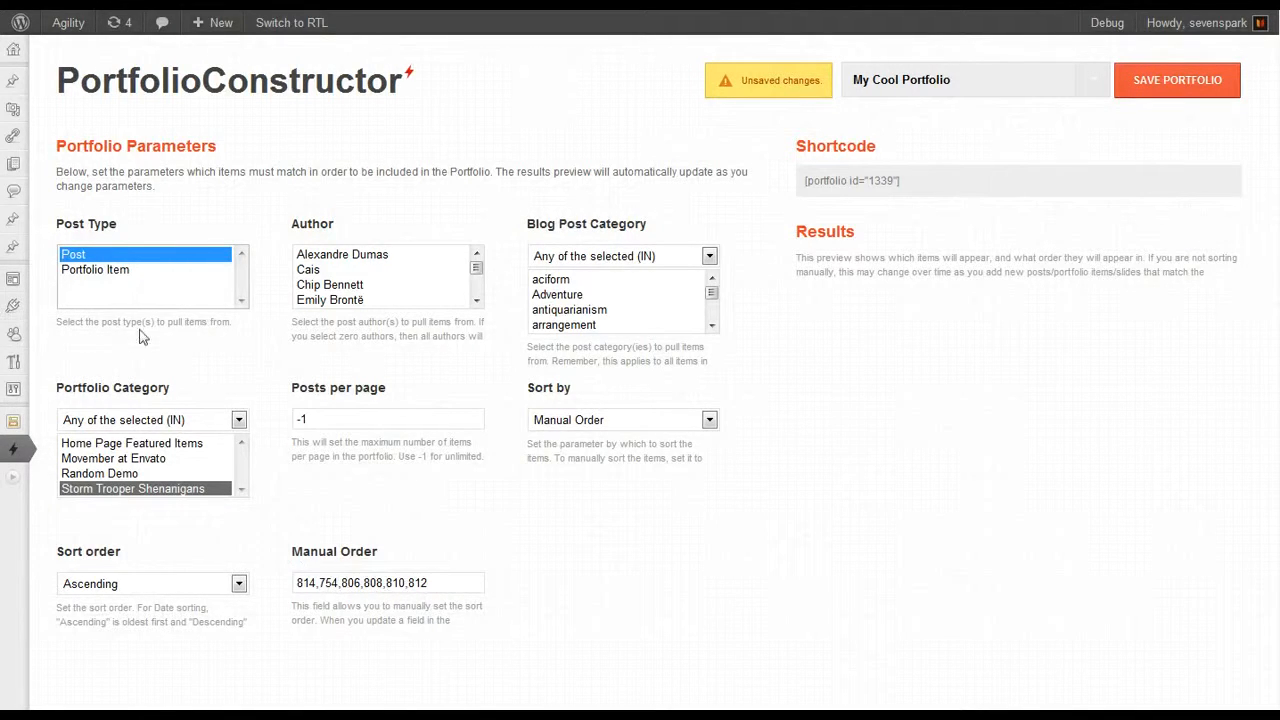
pyautogui.click(118, 269)
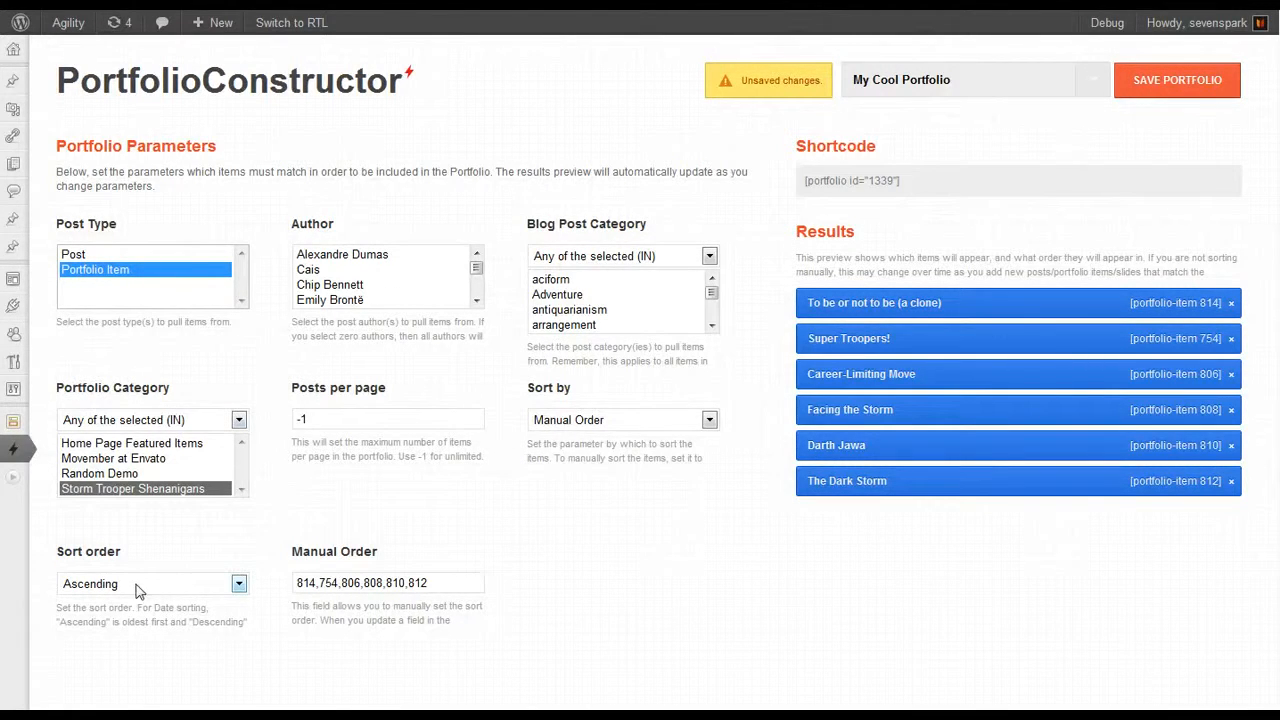
pyautogui.click(598, 424)
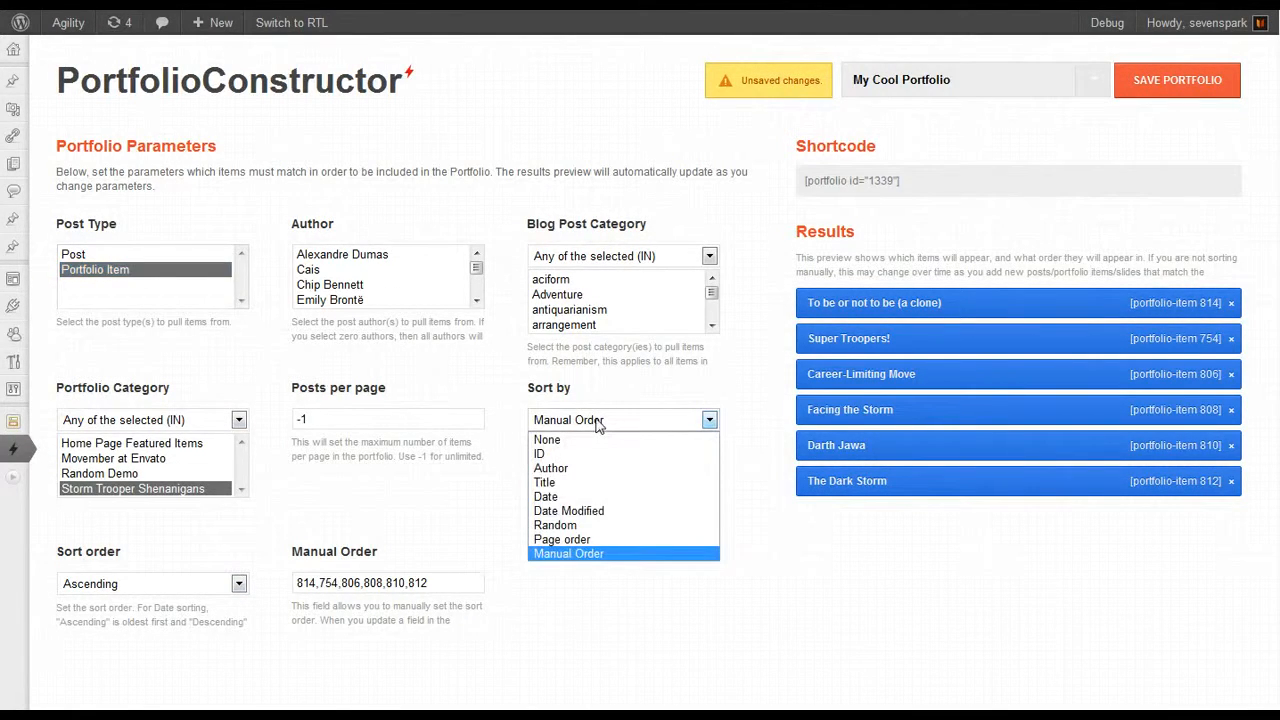
pyautogui.click(578, 497)
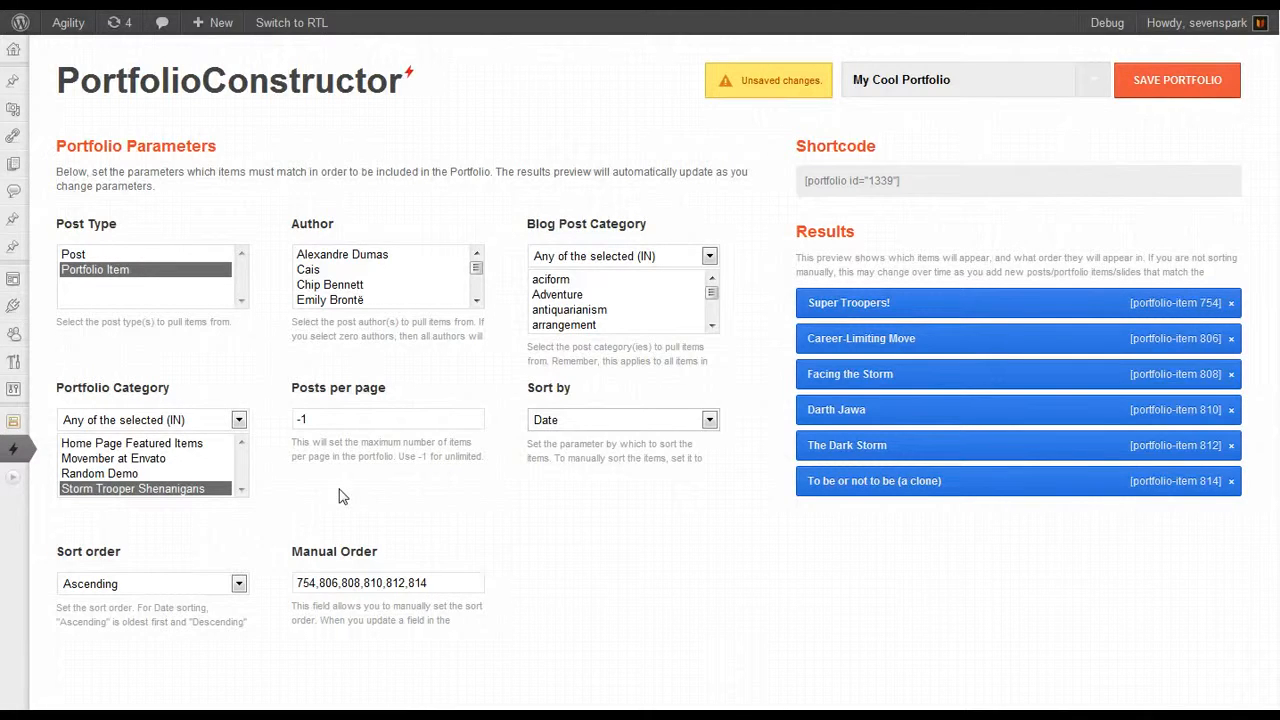
pyautogui.click(108, 254)
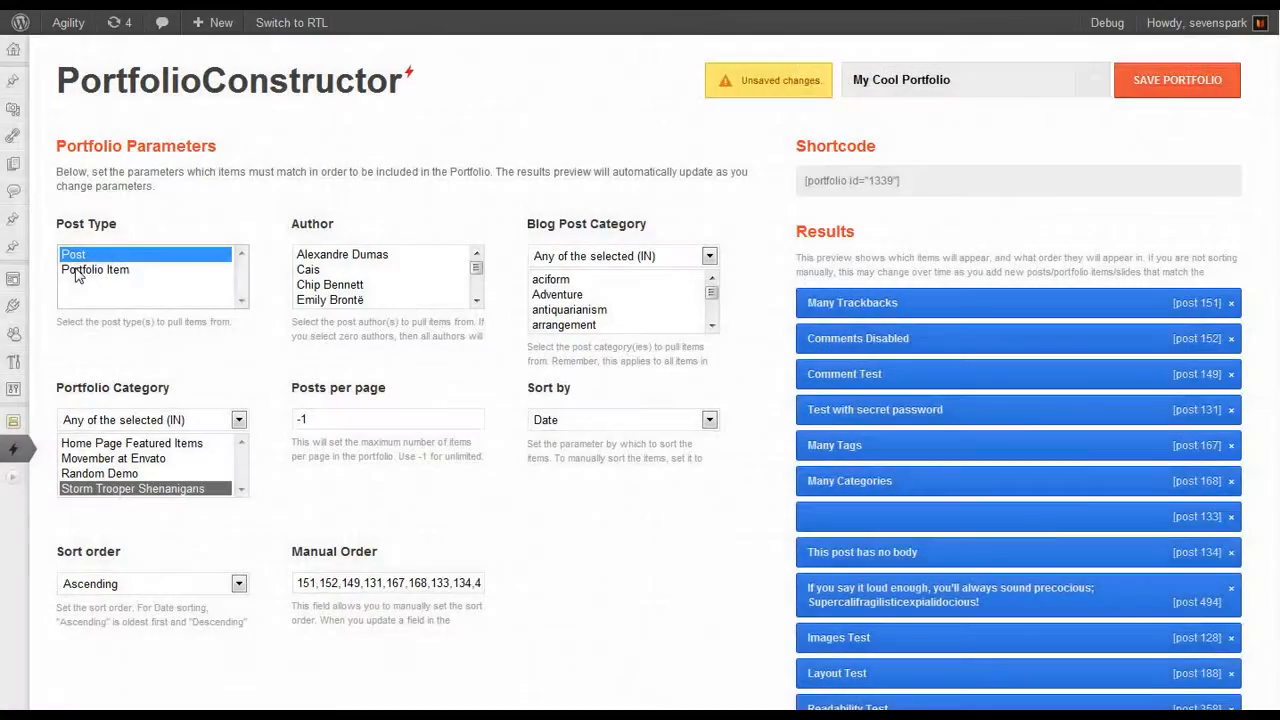
pyautogui.click(76, 270)
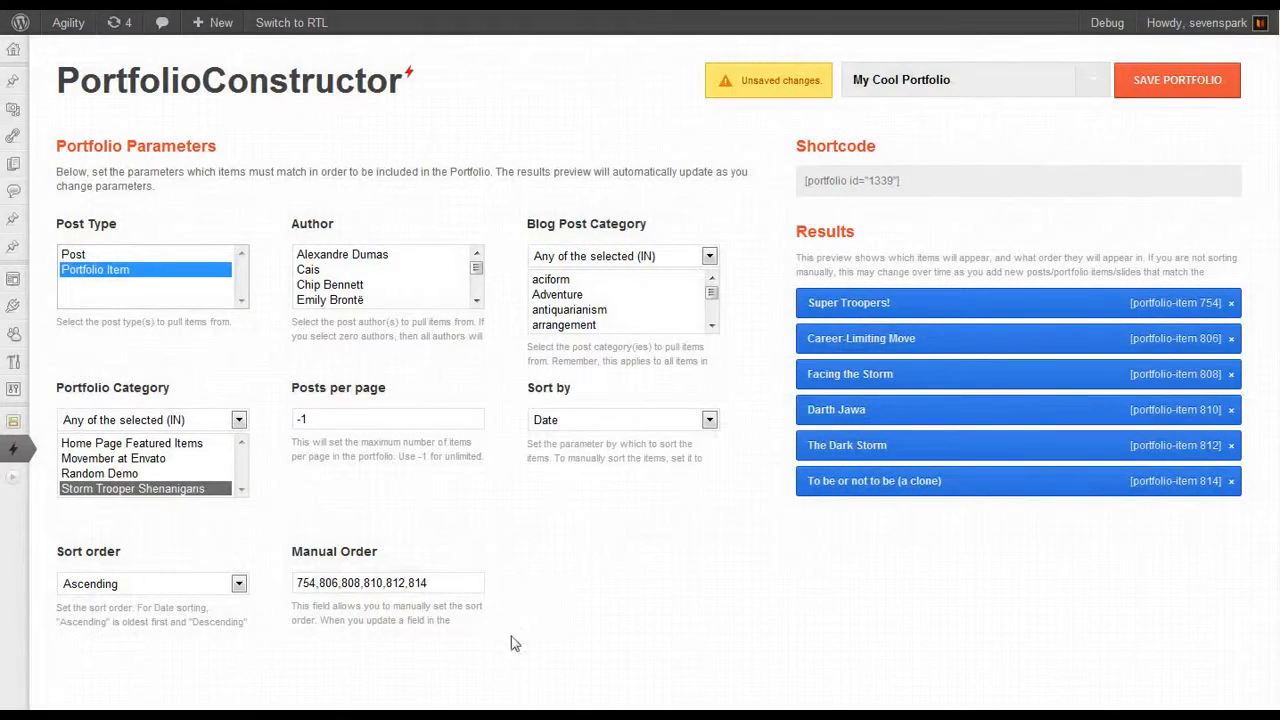
# Remove "To be or not to be (a clone)" from the results, and switch the post type to Post and back to Portfolio Item.
pyautogui.click(1231, 481)
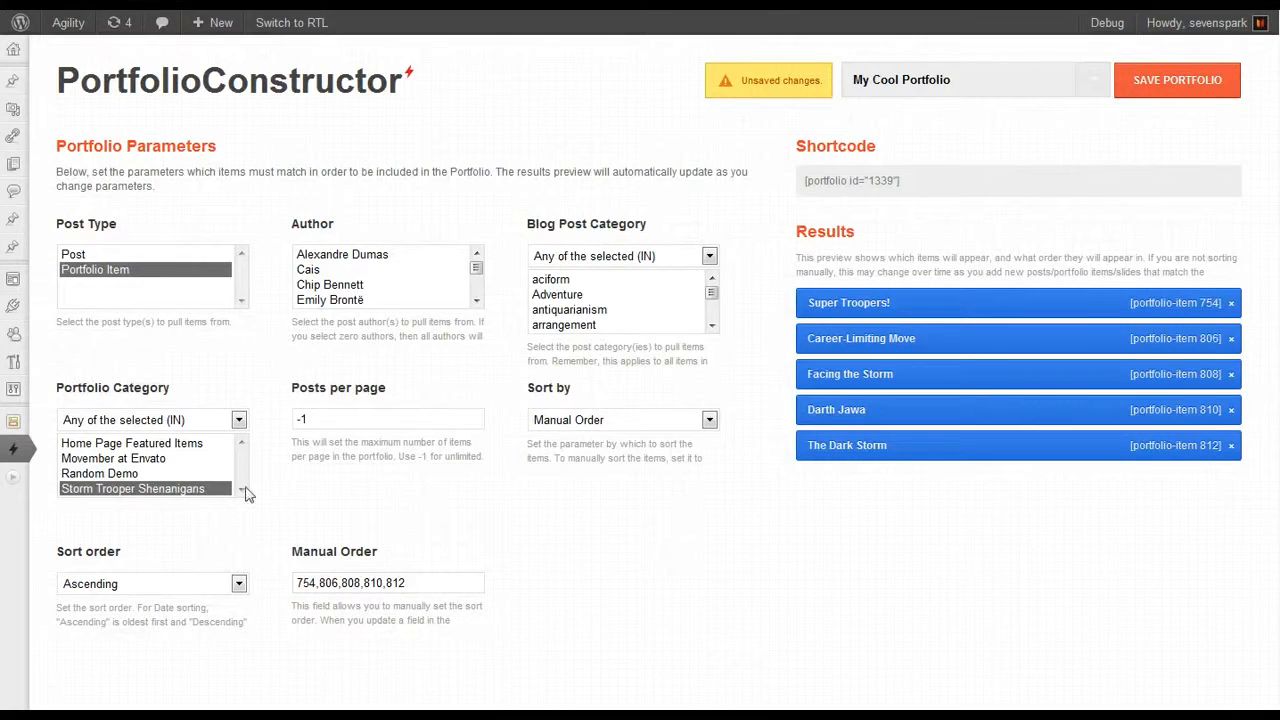
pyautogui.click(588, 422)
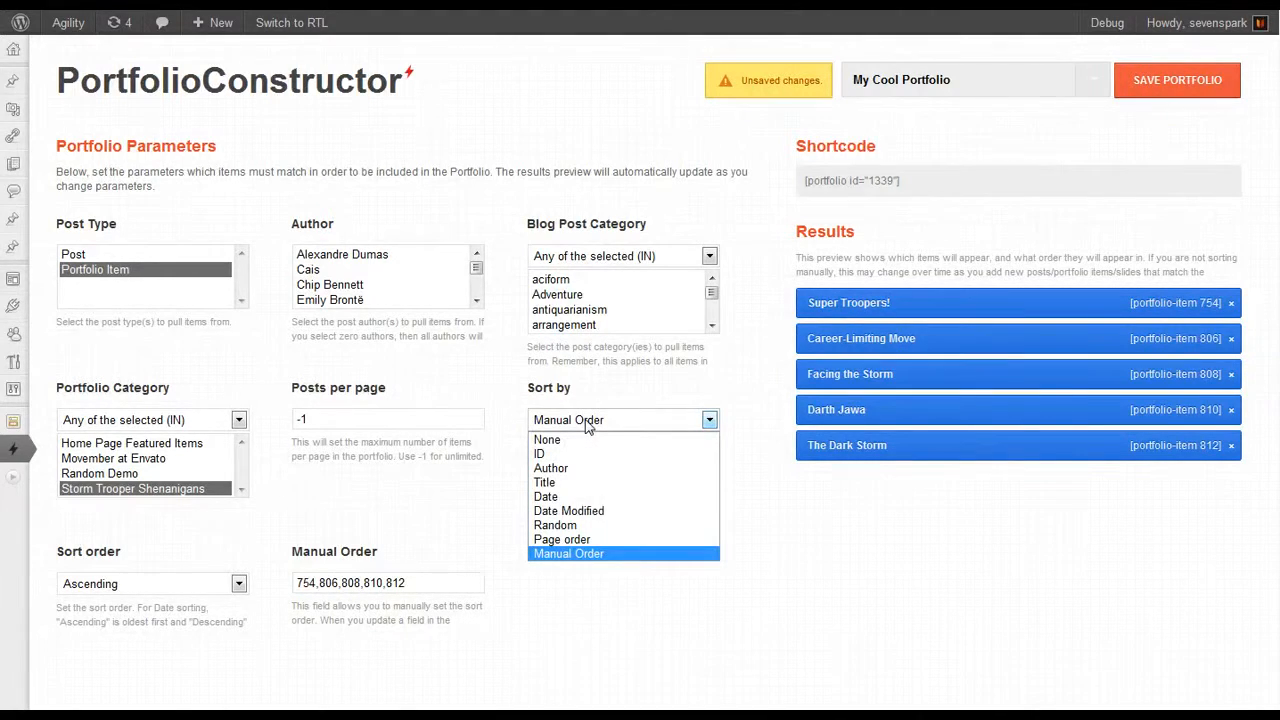
pyautogui.click(588, 424)
pyautogui.click(588, 422)
pyautogui.click(588, 425)
pyautogui.click(95, 255)
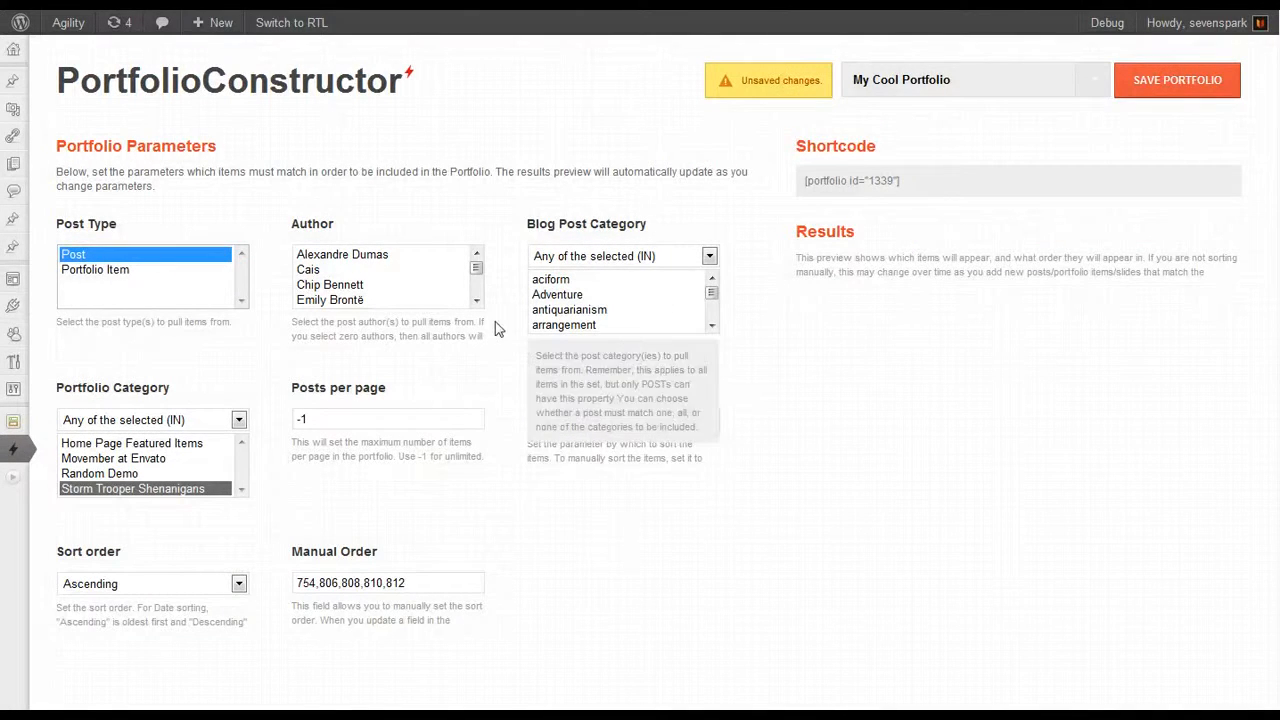
pyautogui.click(106, 270)
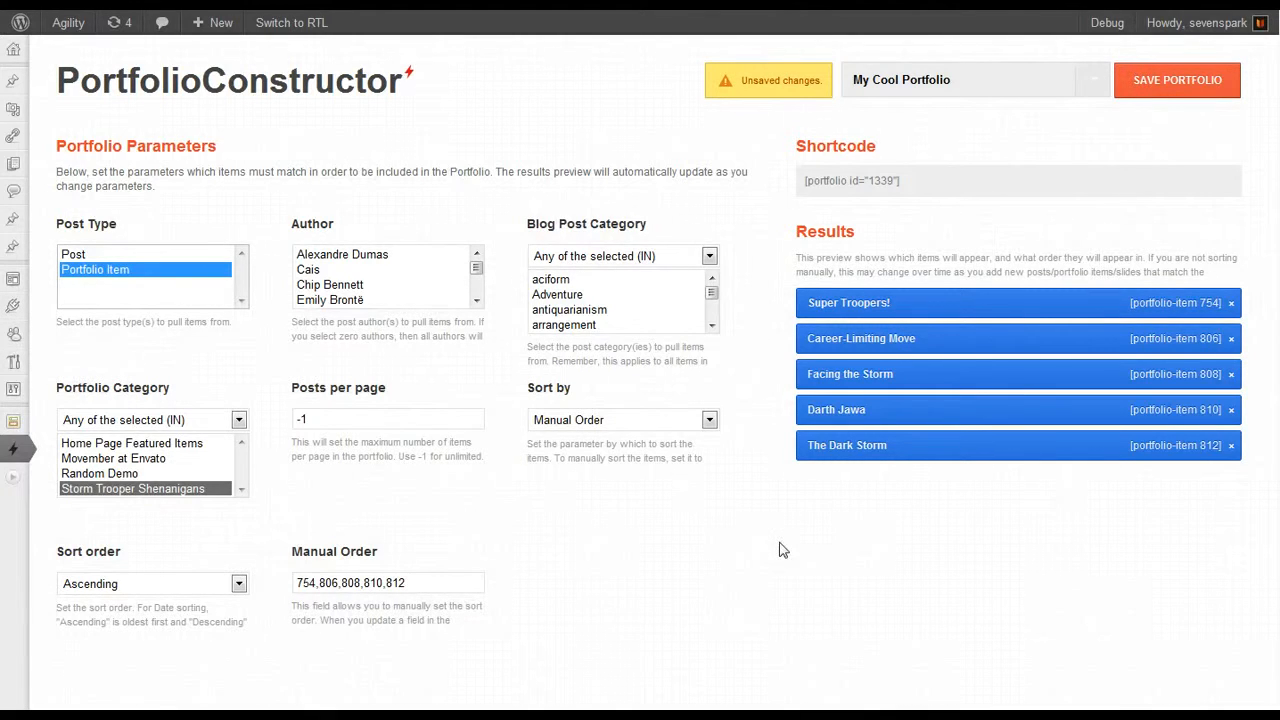
# Set the portfolio to sort by Date and save it.
pyautogui.click(652, 427)
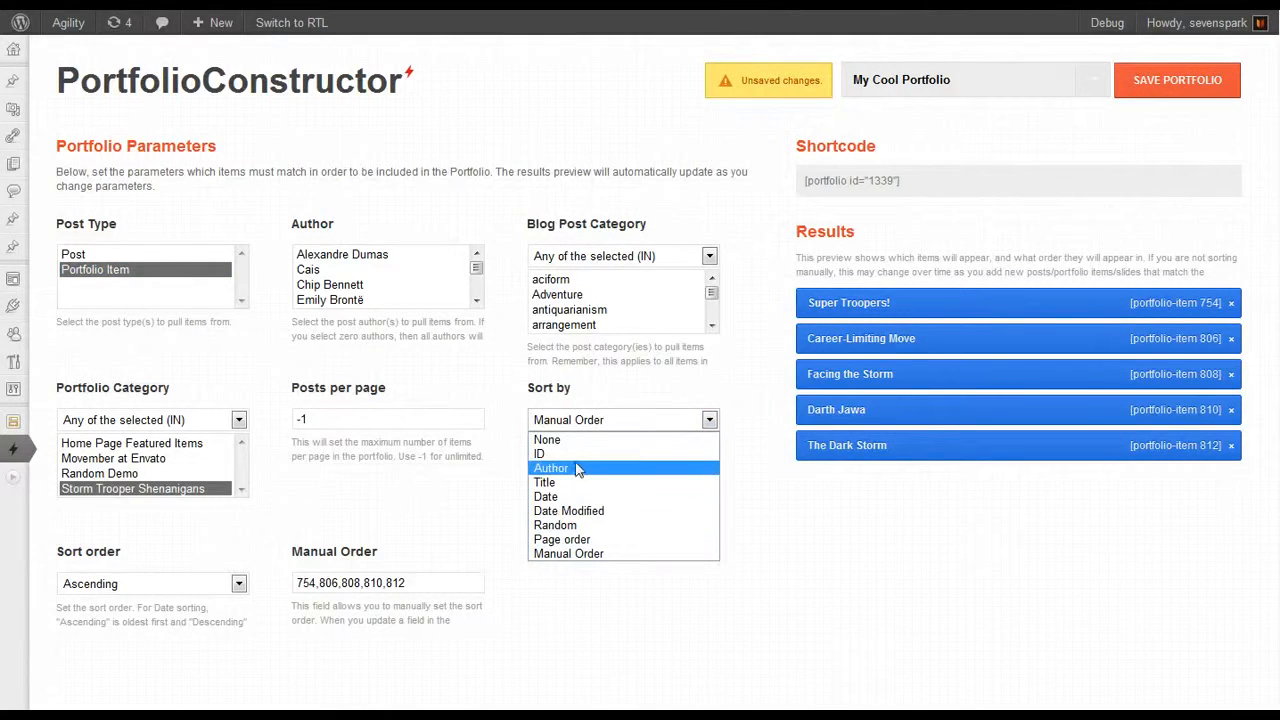
pyautogui.click(560, 497)
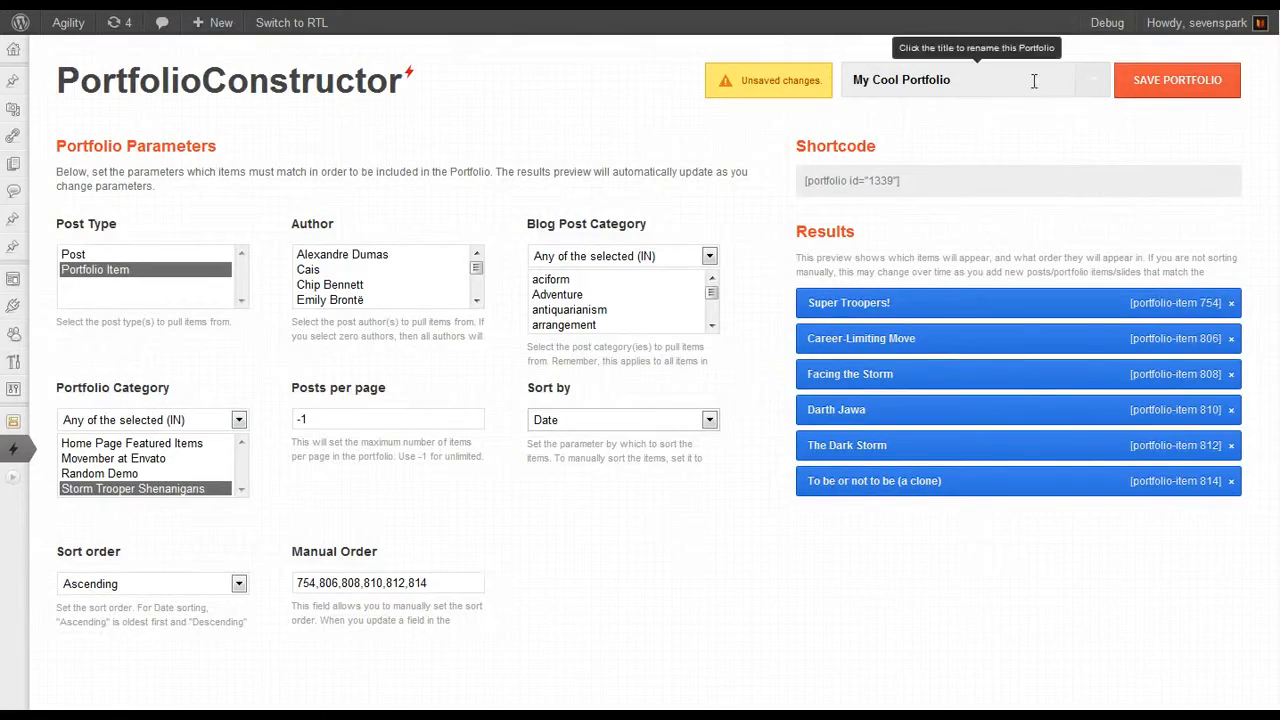
pyautogui.click(1153, 78)
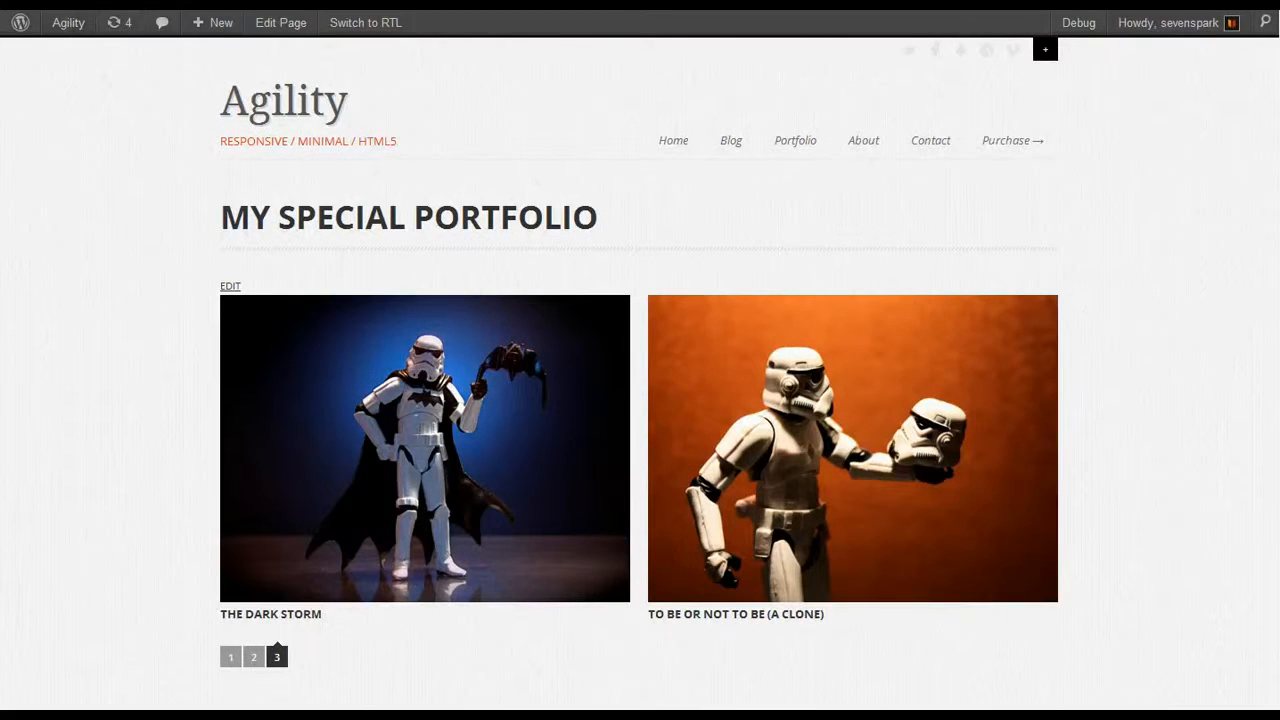
# Reload the My Special Portfolio page on the site and look through the displayed items.
pyautogui.press('F5')
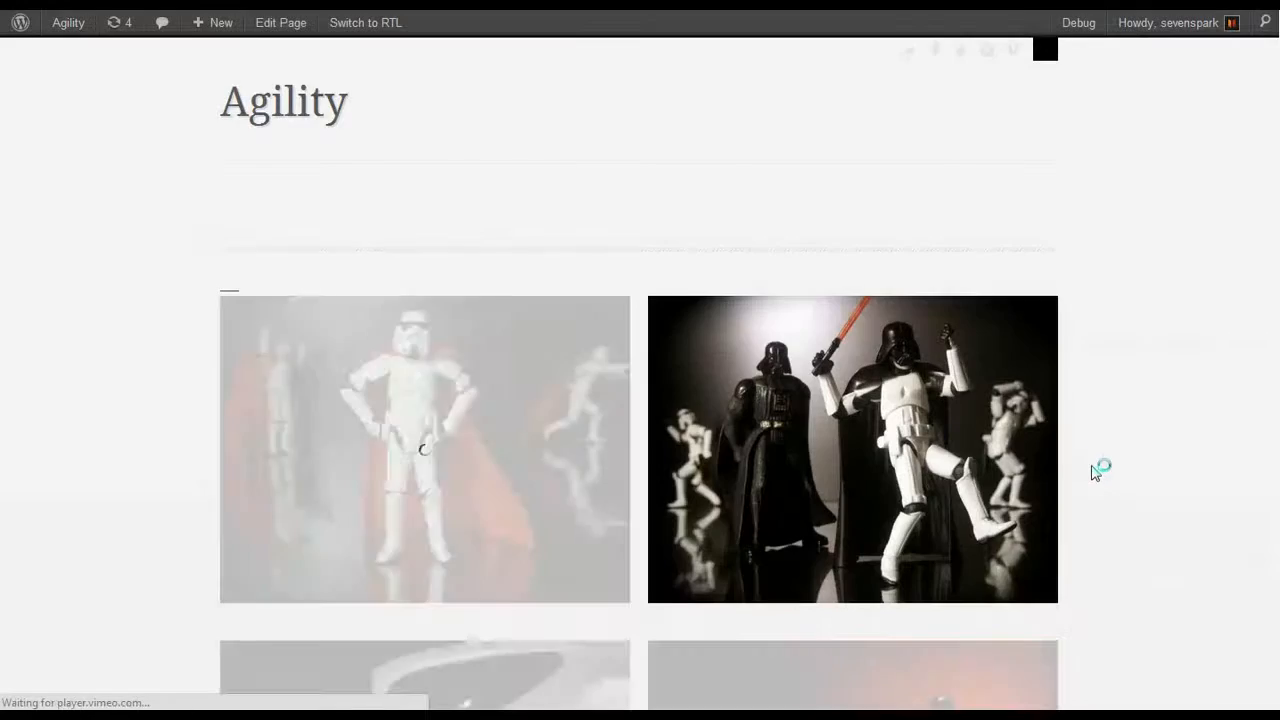
pyautogui.scroll(-7, 1088, 466)
pyautogui.scroll(5, 1070, 441)
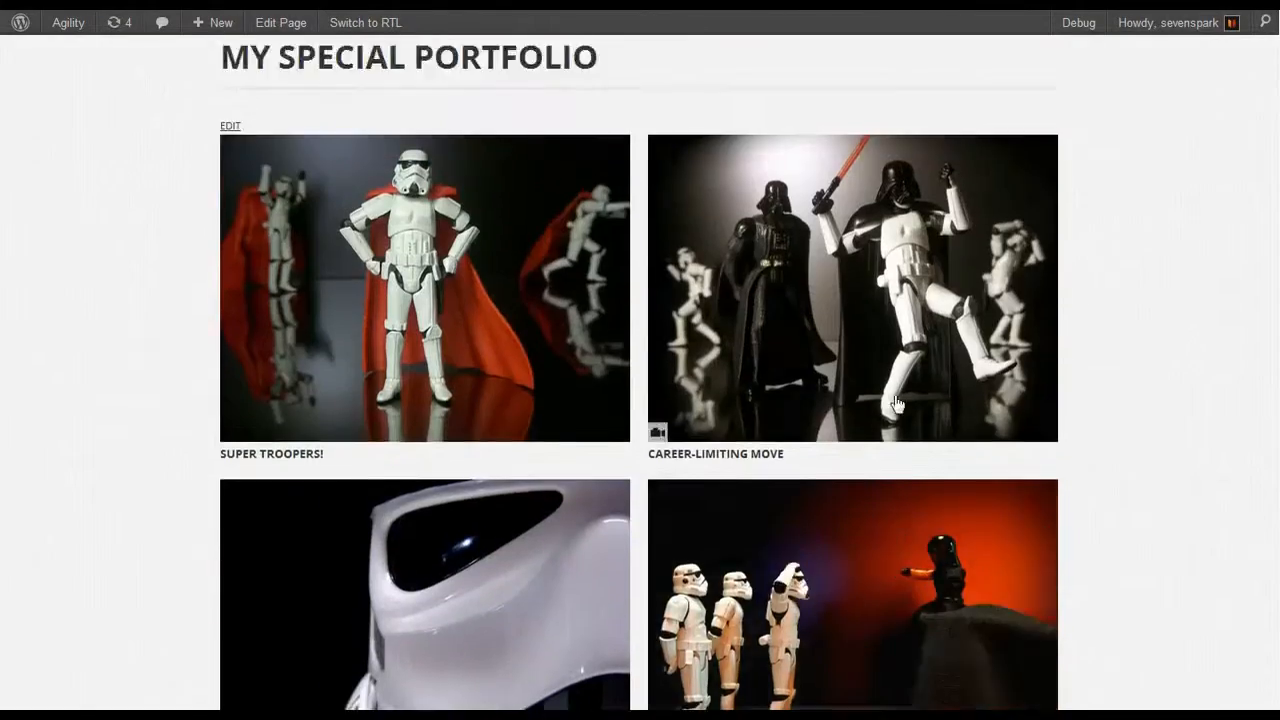
pyautogui.scroll(2, 896, 403)
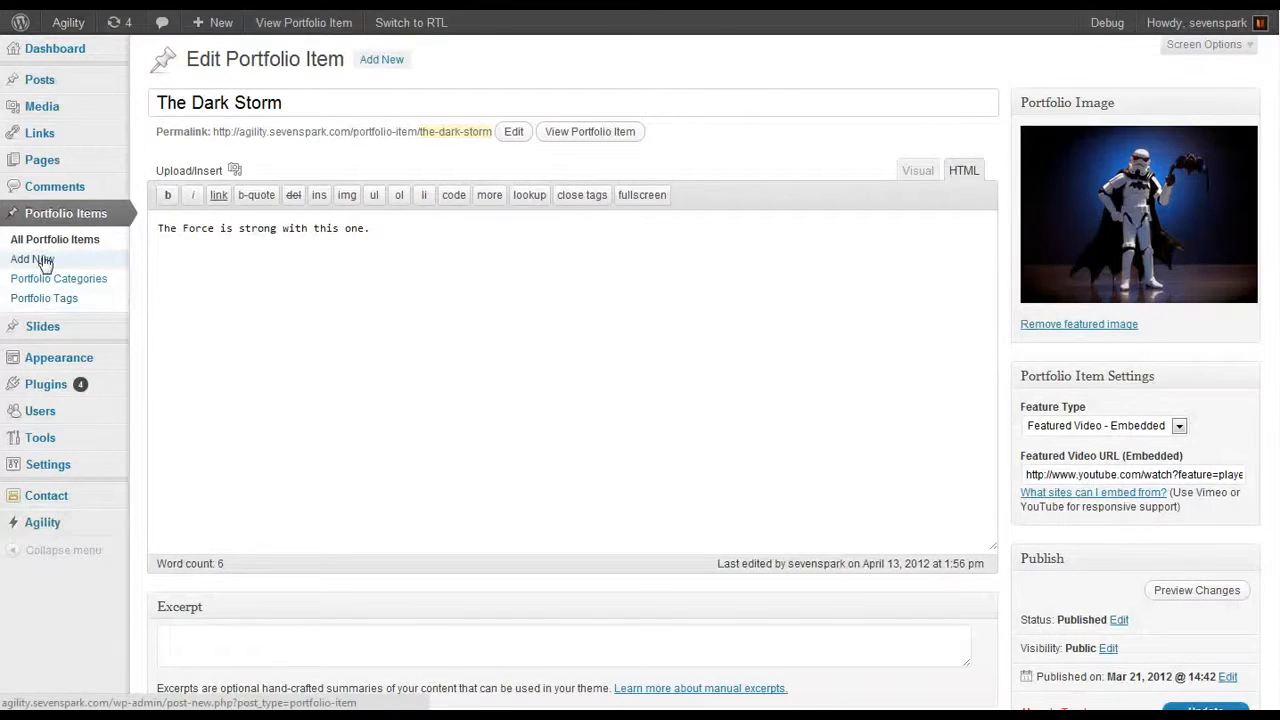
# Publish a new portfolio item titled "New Item" with the text "test" in Storm Trooper Shenanigans, and check the live portfolio page.
pyautogui.click(43, 258)
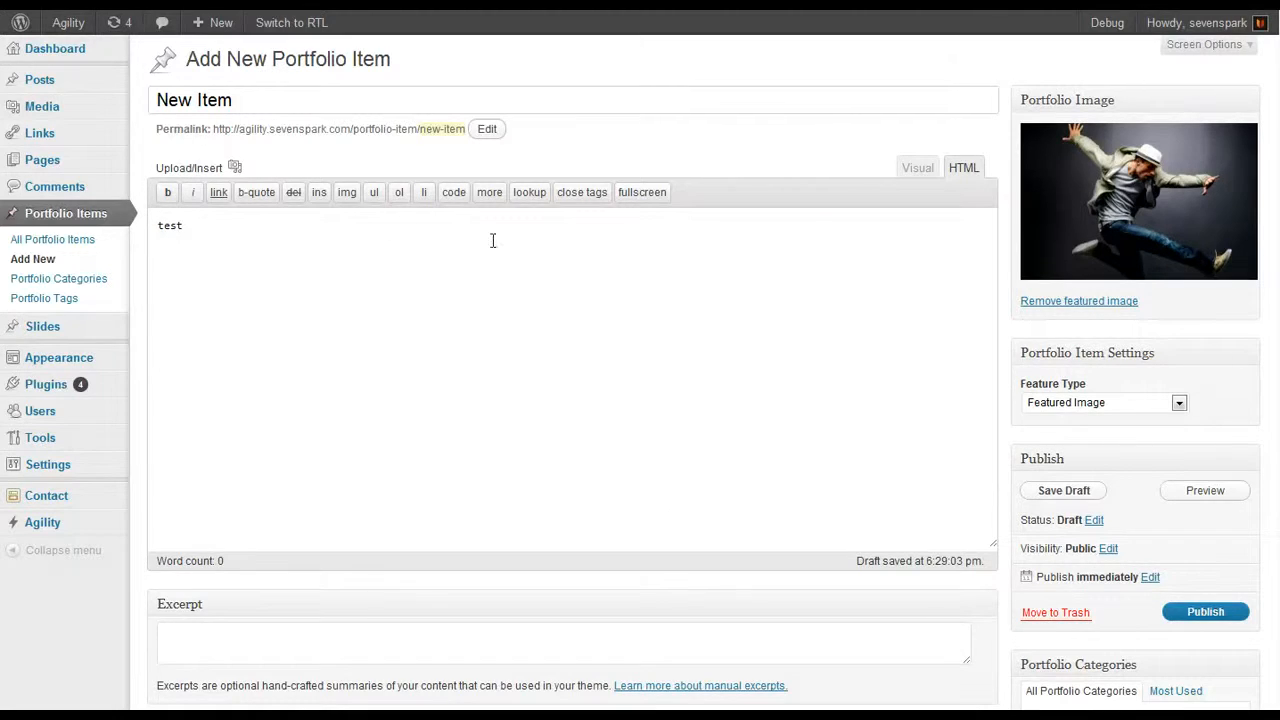
pyautogui.scroll(-3, 1100, 500)
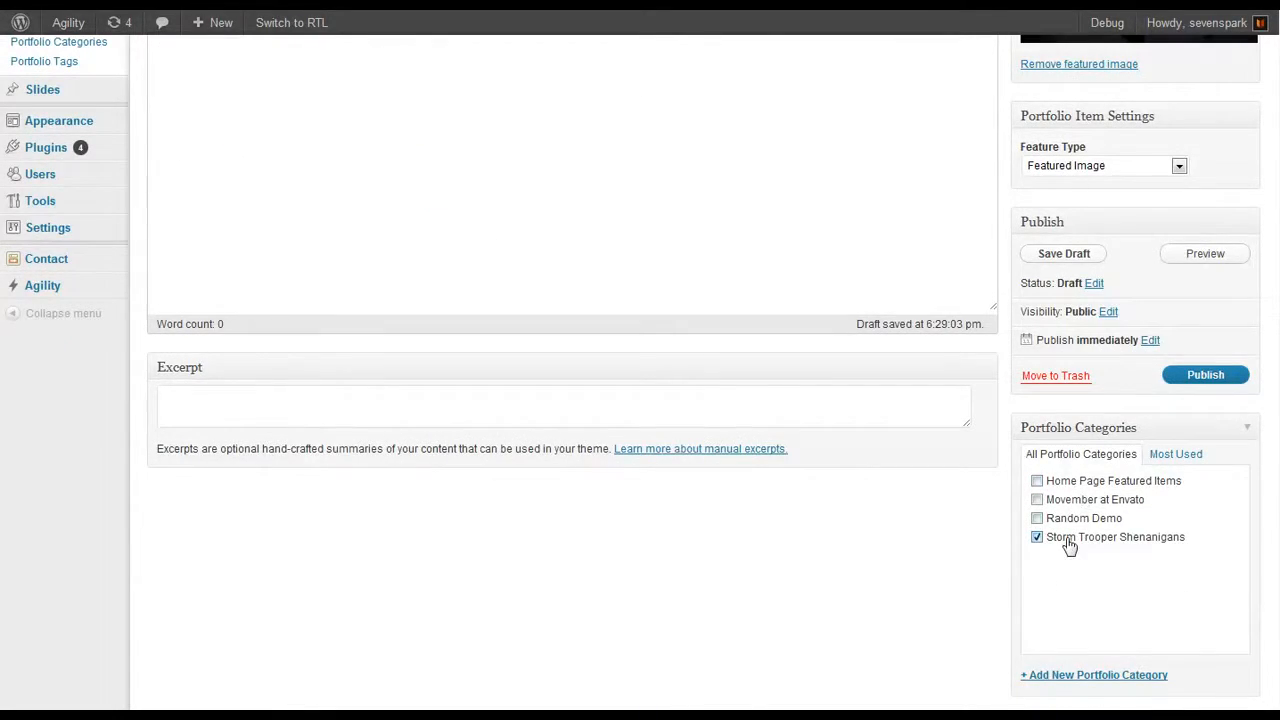
pyautogui.click(1207, 380)
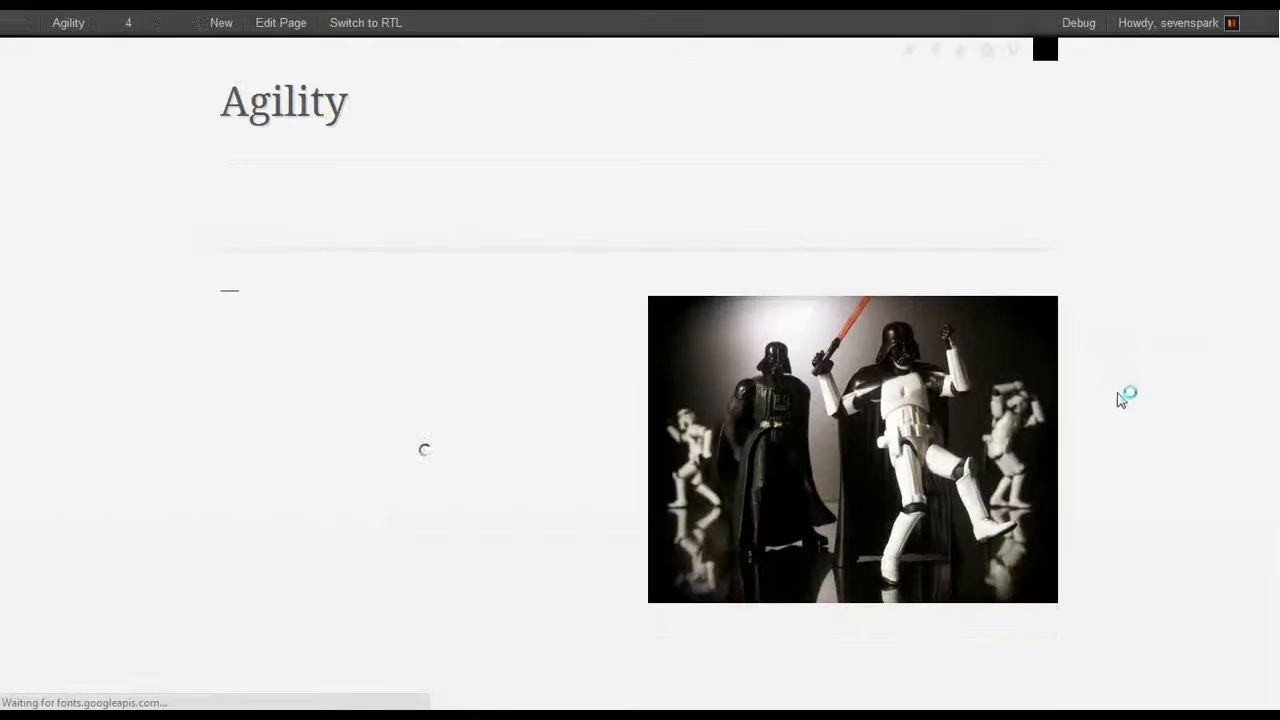
pyautogui.scroll(-4, 1122, 401)
pyautogui.scroll(-9, 1122, 401)
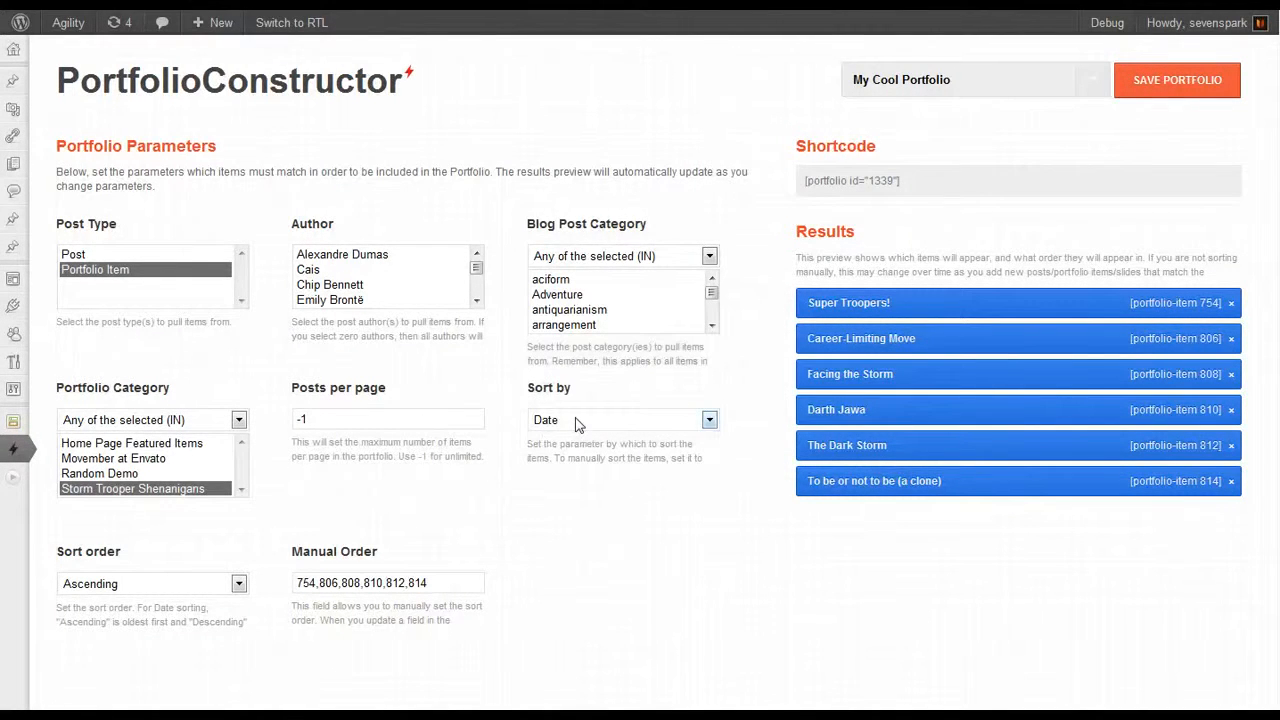
# Set the My Cool Portfolio sorting to Manual Order.
pyautogui.click(575, 424)
pyautogui.click(567, 554)
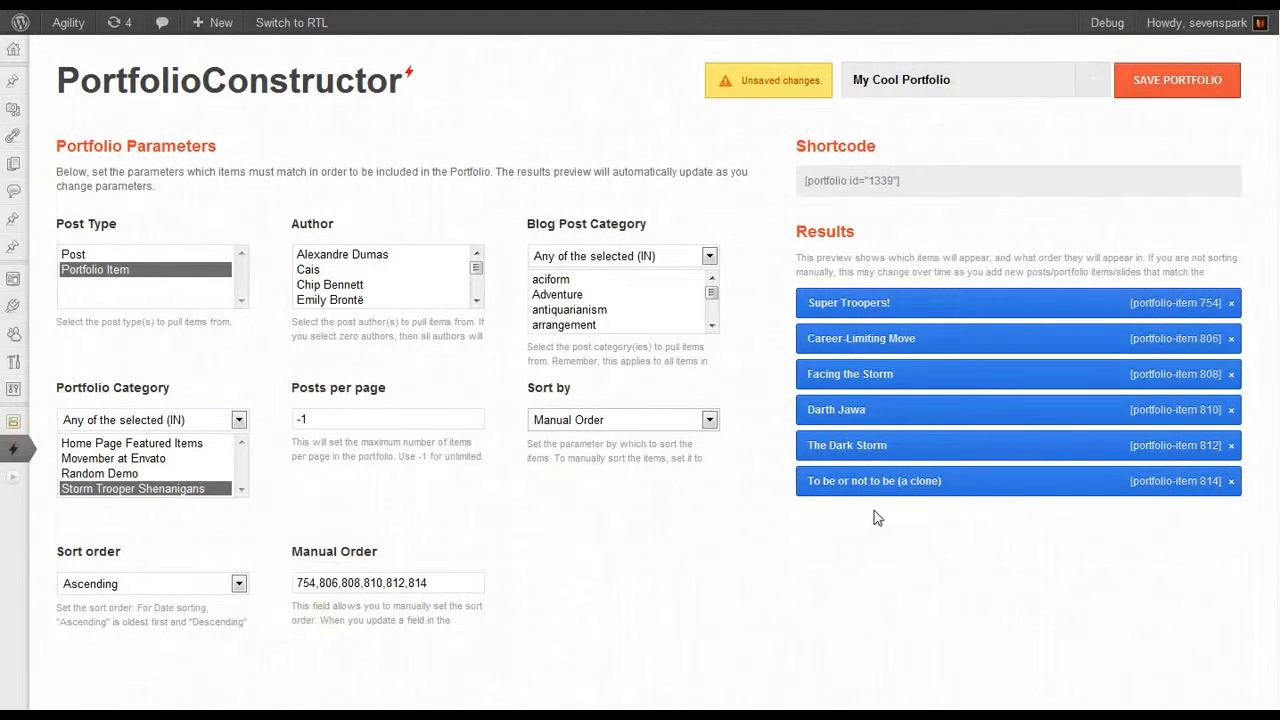